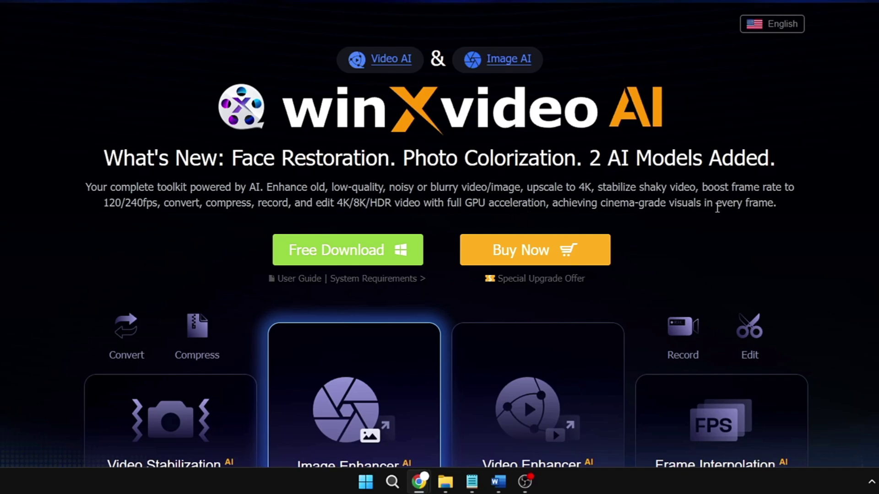
Step: Browse the Winxvideo AI product page, comparing the blurry and sharp halves of the sample face
{"action": "scroll", "coordinate": [717, 207], "scroll_direction": "down", "scroll_amount": 8}
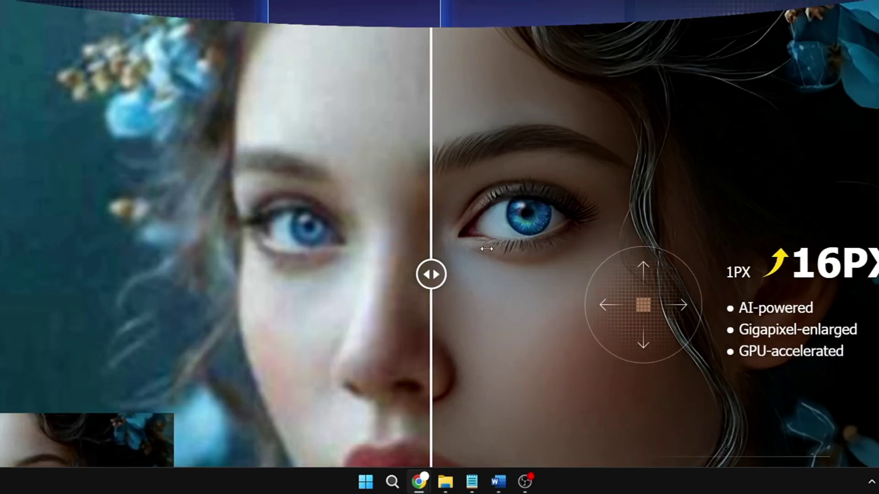
{"action": "left_click_drag", "start_coordinate": [438, 273], "coordinate": [366, 274]}
{"action": "scroll", "coordinate": [375, 253], "scroll_direction": "down", "scroll_amount": 10}
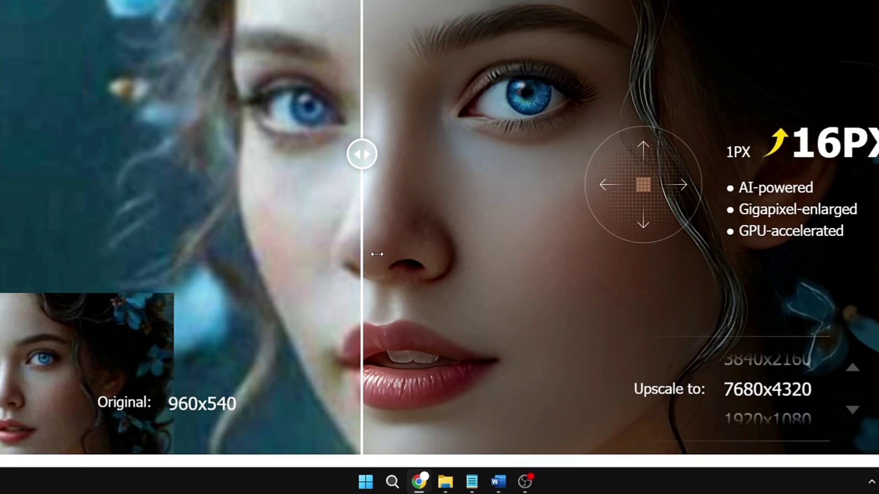
{"action": "scroll", "coordinate": [383, 256], "scroll_direction": "down", "scroll_amount": 3}
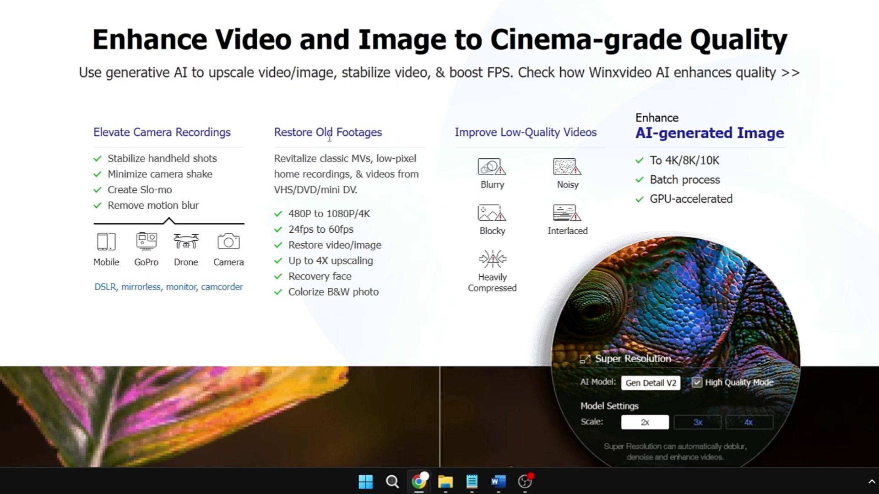
{"action": "scroll", "coordinate": [299, 183], "scroll_direction": "down", "scroll_amount": 1}
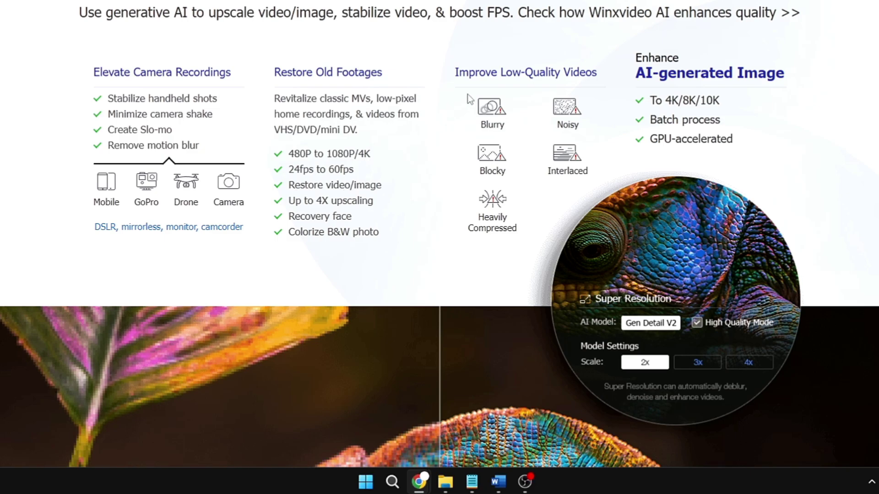
{"action": "scroll", "coordinate": [623, 133], "scroll_direction": "down", "scroll_amount": 3}
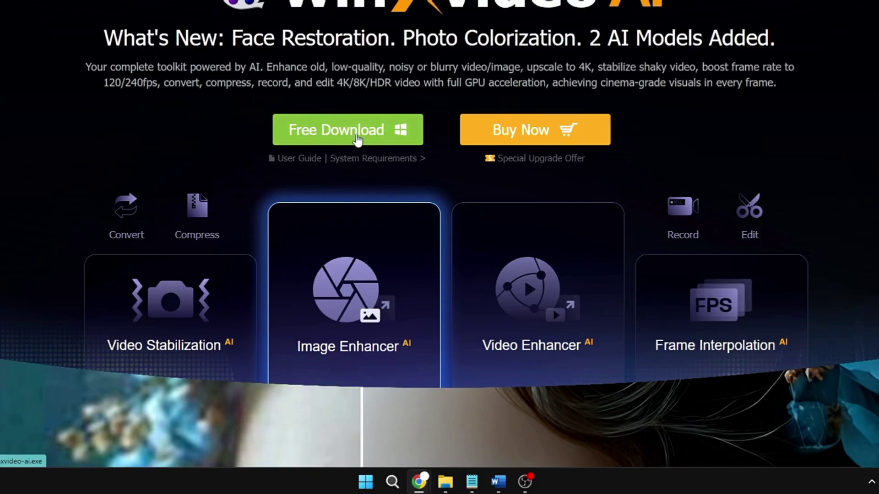
Step: Download the Winxvideo AI installer, return to the desktop and reposition the launcher window
{"action": "left_click", "coordinate": [375, 137]}
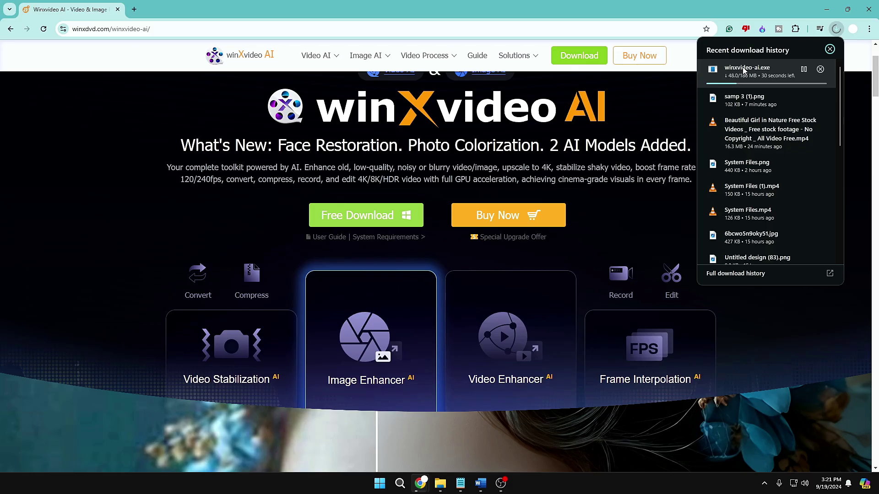
{"action": "left_click", "coordinate": [826, 14]}
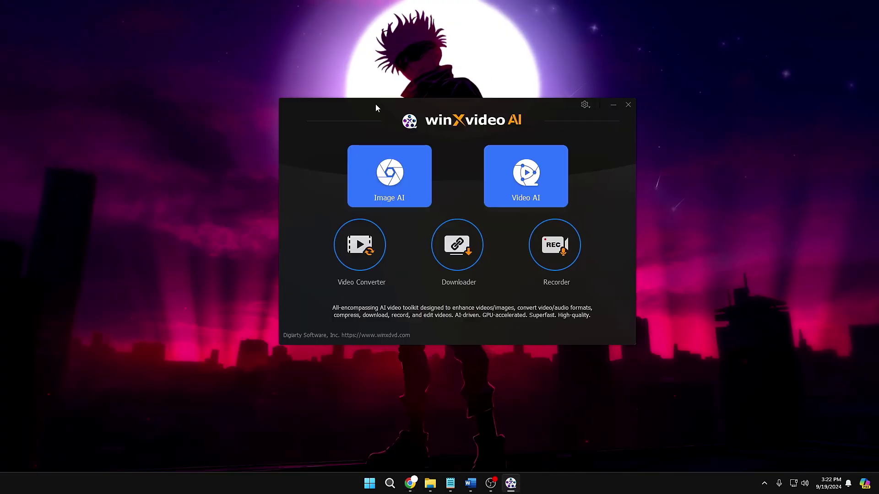
{"action": "left_click_drag", "start_coordinate": [369, 100], "coordinate": [358, 91]}
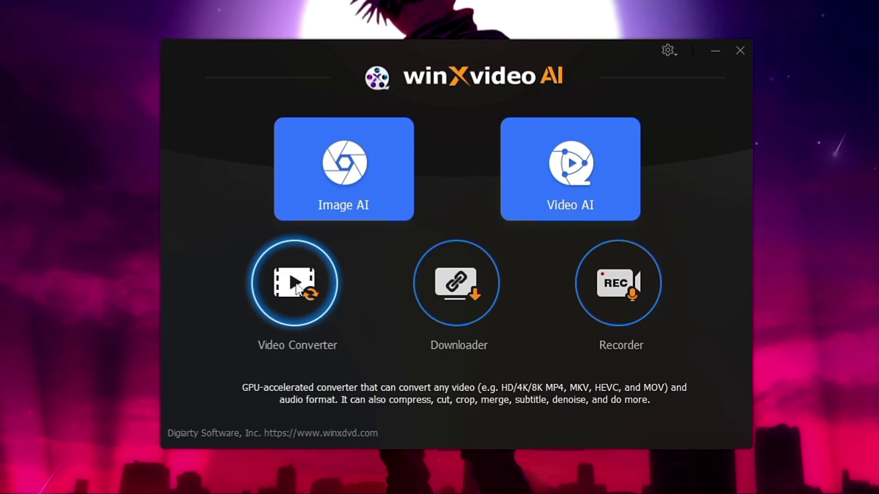
{"action": "left_click", "coordinate": [296, 285]}
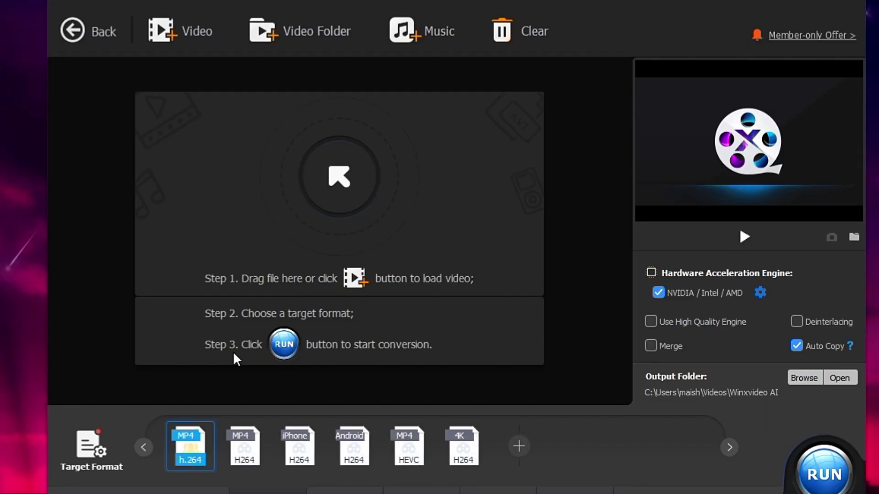
{"action": "left_click", "coordinate": [243, 449]}
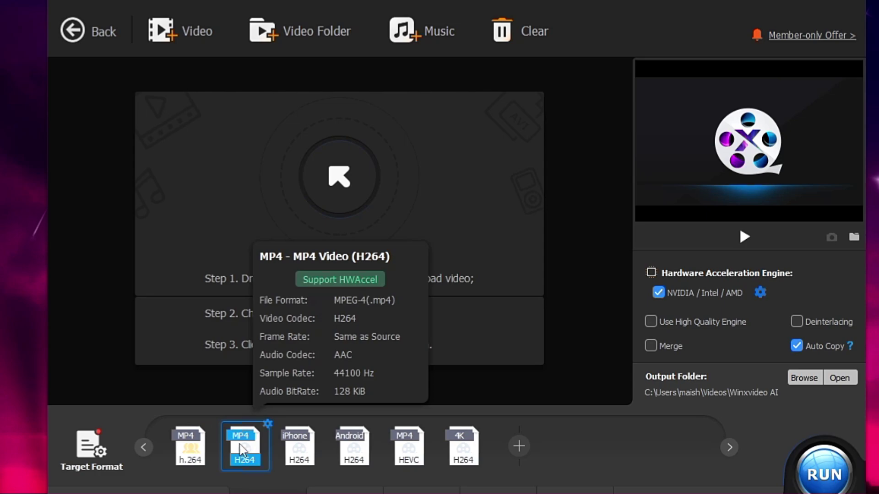
{"action": "left_click", "coordinate": [305, 453]}
{"action": "left_click", "coordinate": [352, 455]}
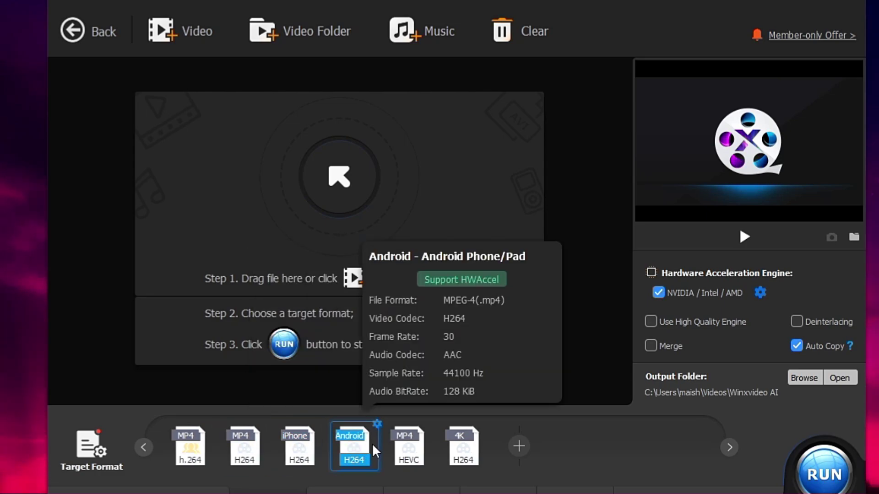
{"action": "left_click", "coordinate": [463, 453]}
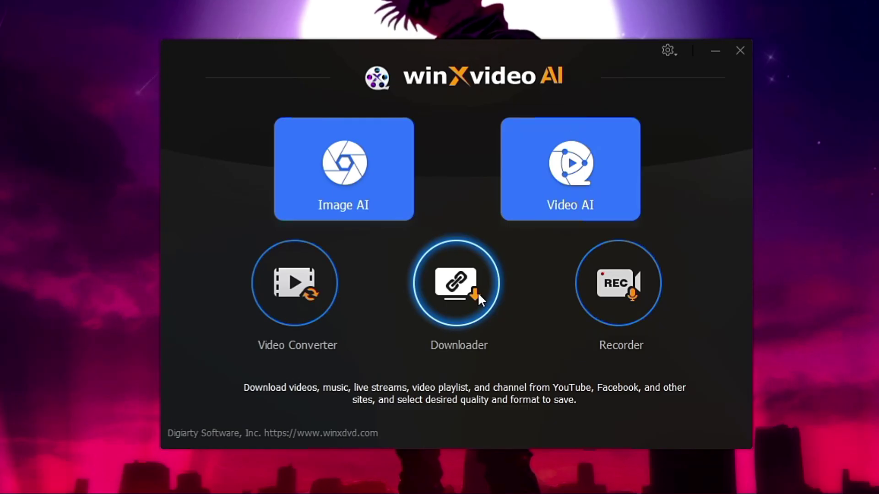
{"action": "left_click", "coordinate": [477, 292]}
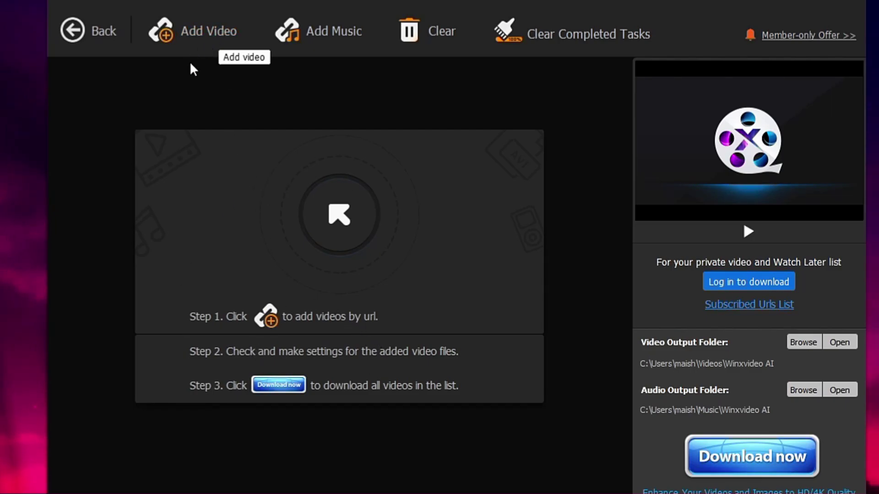
{"action": "left_click", "coordinate": [203, 35]}
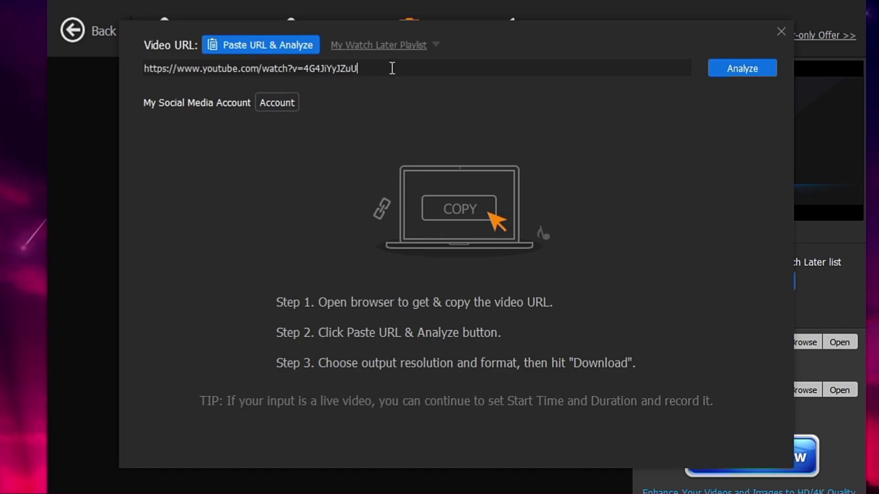
{"action": "left_click_drag", "start_coordinate": [391, 68], "coordinate": [136, 72]}
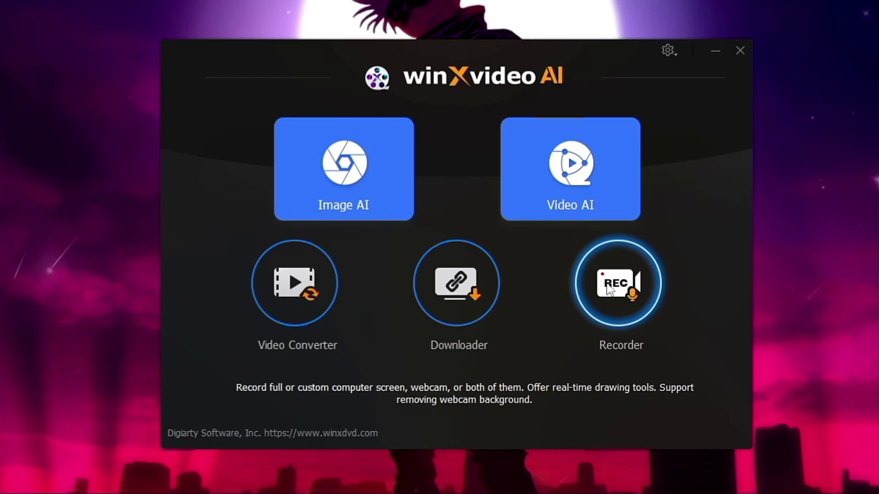
{"action": "left_click", "coordinate": [610, 284]}
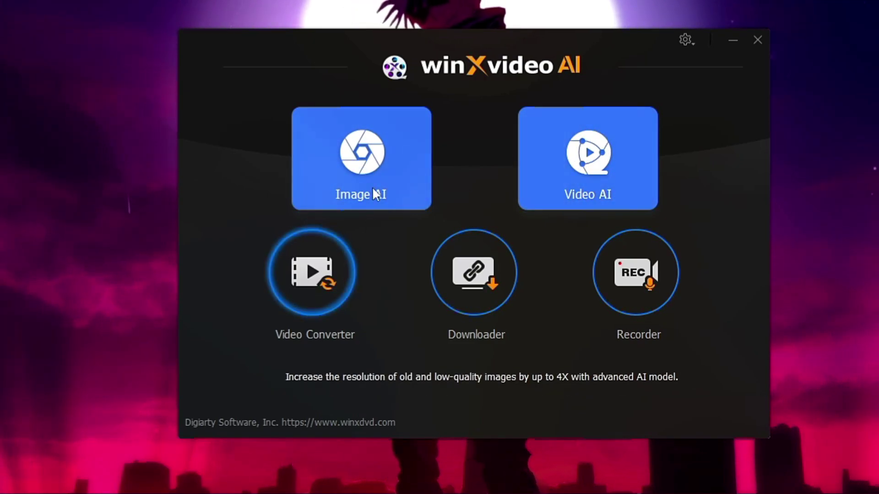
Step: Load samp.png from the Downloads folder into the Image AI enhancer
{"action": "left_click", "coordinate": [362, 168]}
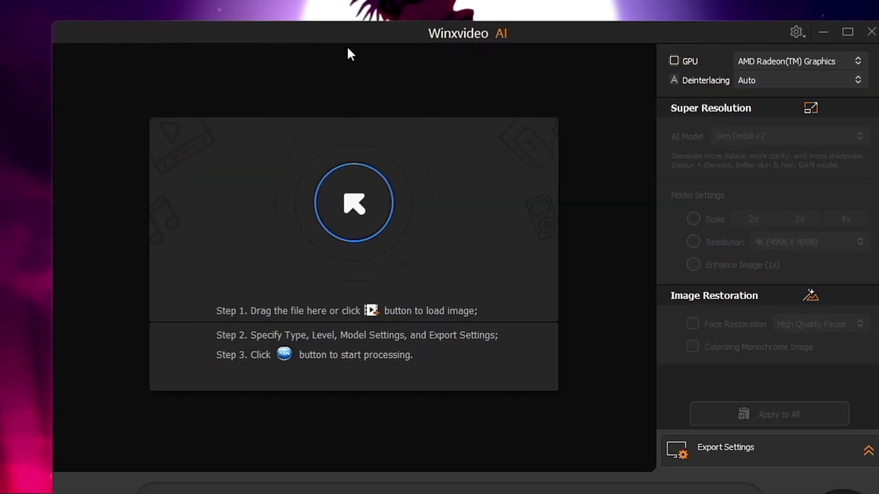
{"action": "left_click", "coordinate": [361, 218]}
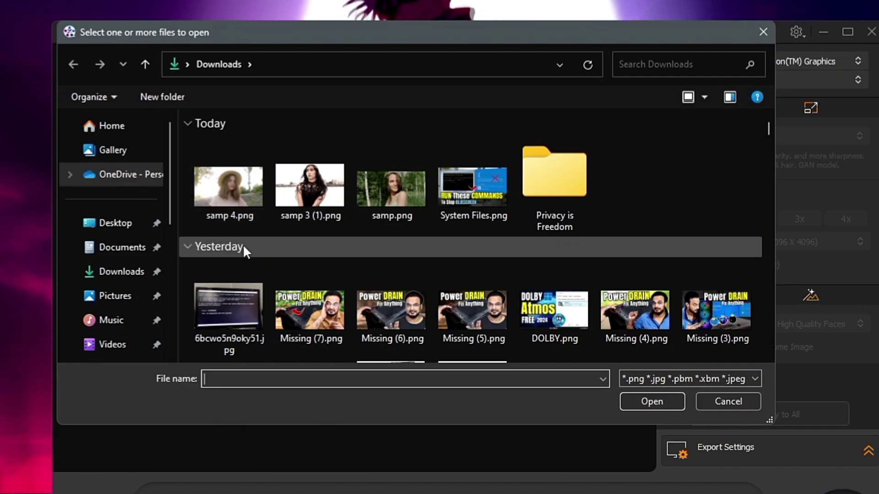
{"action": "left_click", "coordinate": [421, 194]}
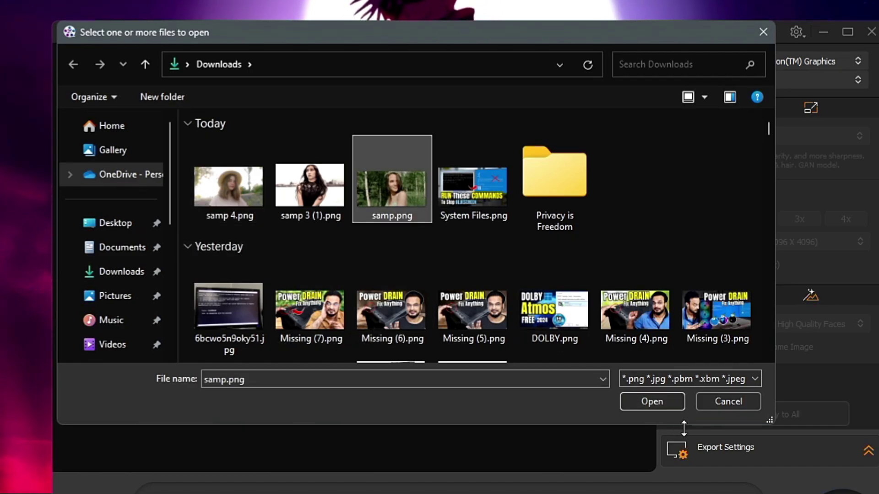
{"action": "left_click", "coordinate": [659, 408]}
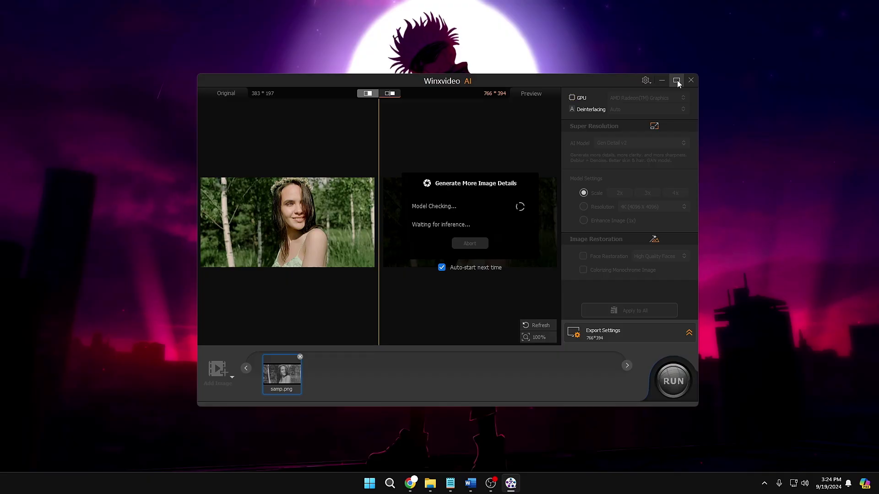
Step: Maximize the window and compare samp.png with its 766×394 Gen Detail v2 preview in split view
{"action": "left_click", "coordinate": [677, 80]}
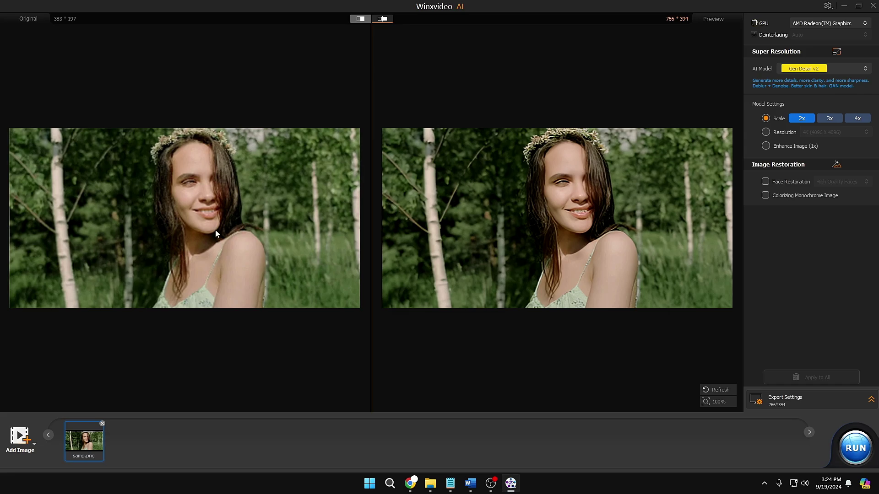
{"action": "left_click", "coordinate": [382, 20]}
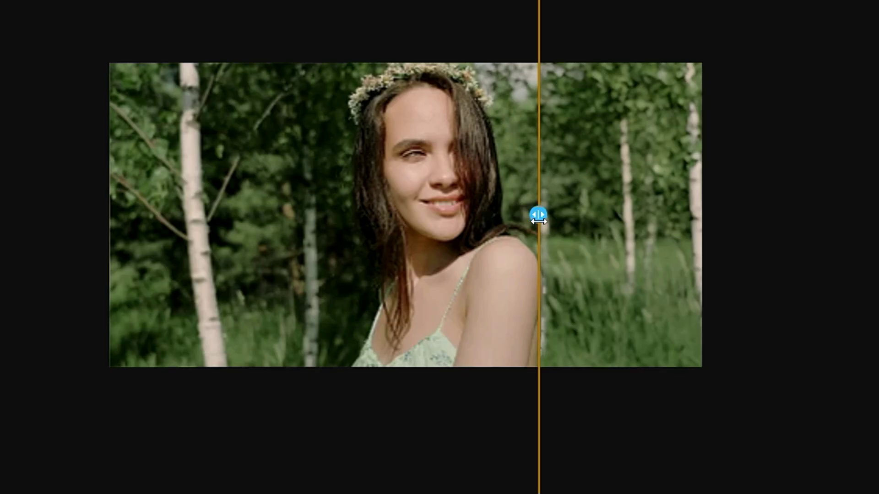
{"action": "left_click_drag", "start_coordinate": [538, 215], "coordinate": [429, 225]}
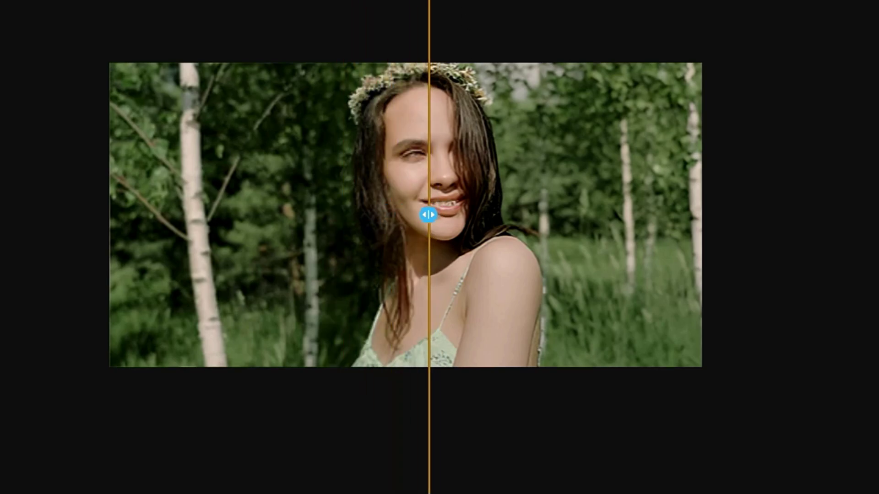
{"action": "left_click", "coordinate": [425, 0]}
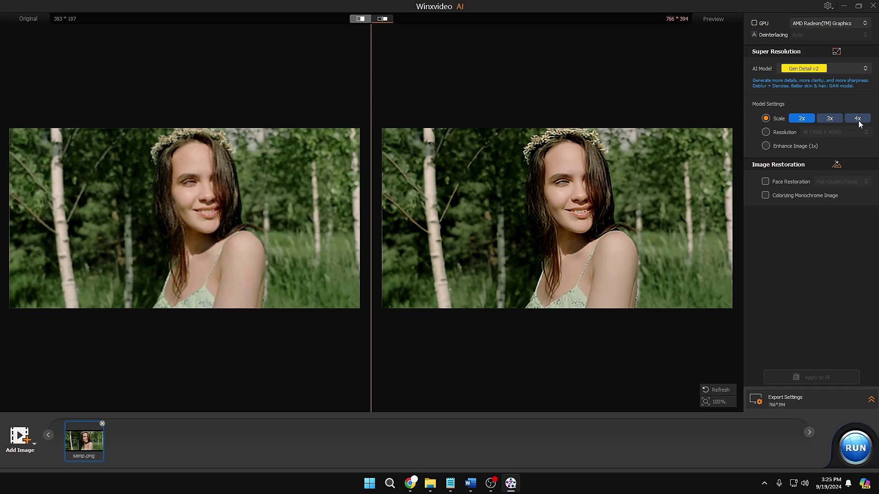
Step: Set samp.png's output to 4K and compare the 4096*2106 result in split view
{"action": "left_click", "coordinate": [766, 132]}
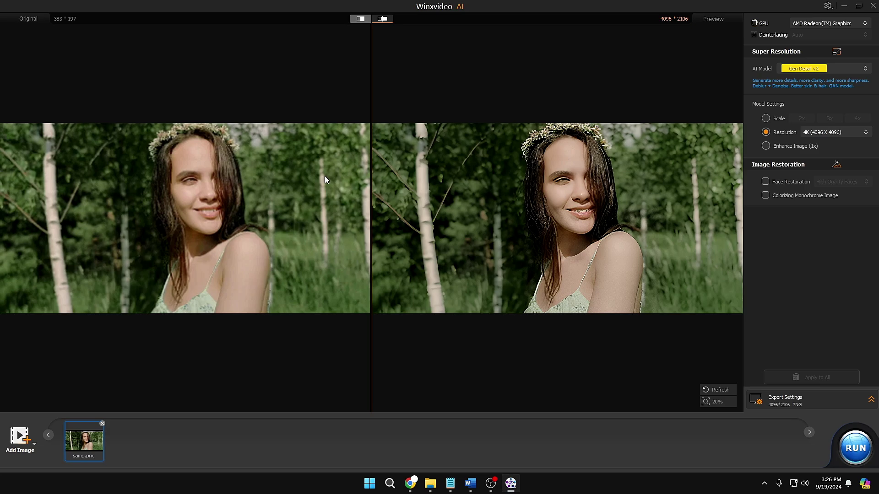
{"action": "left_click", "coordinate": [382, 18]}
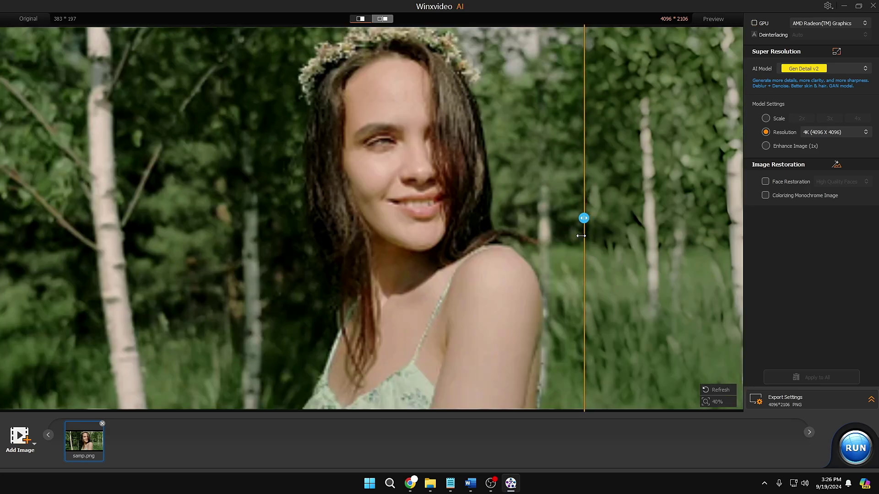
{"action": "left_click_drag", "start_coordinate": [581, 236], "coordinate": [430, 239]}
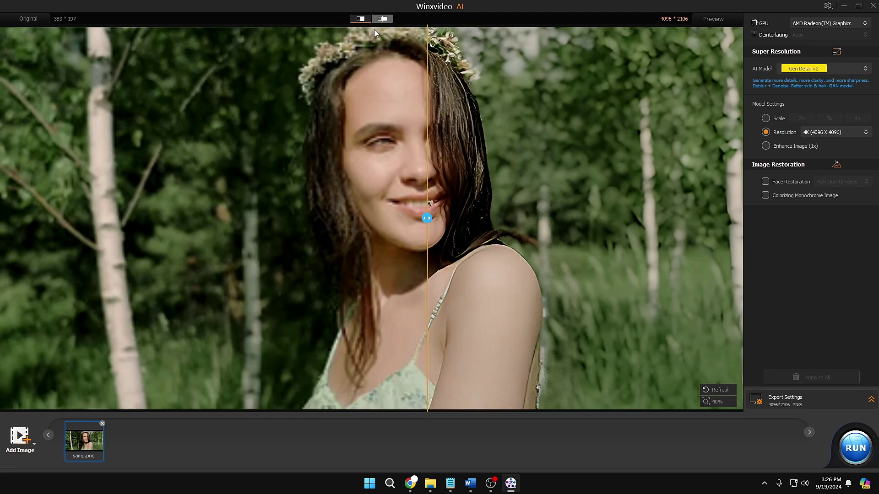
{"action": "left_click", "coordinate": [383, 18]}
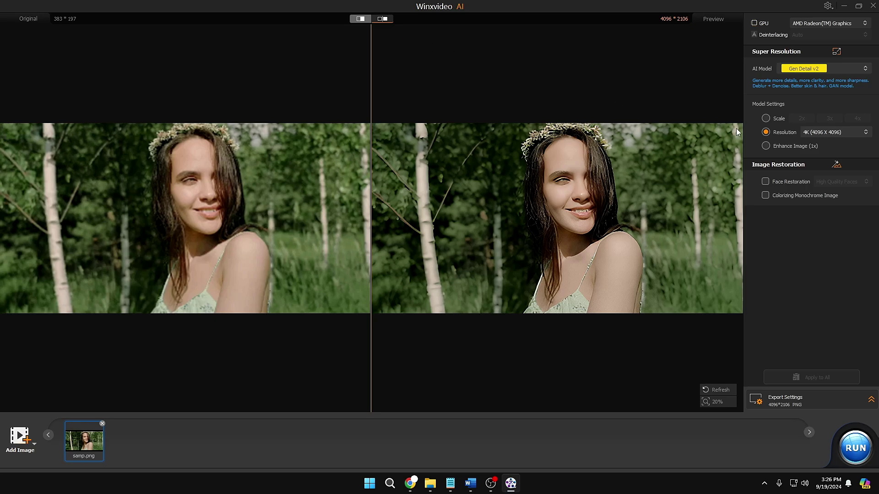
Step: Switch to 1x enhancement with face restoration and sweep the split divider across the face
{"action": "left_click", "coordinate": [768, 145]}
{"action": "left_click", "coordinate": [766, 181]}
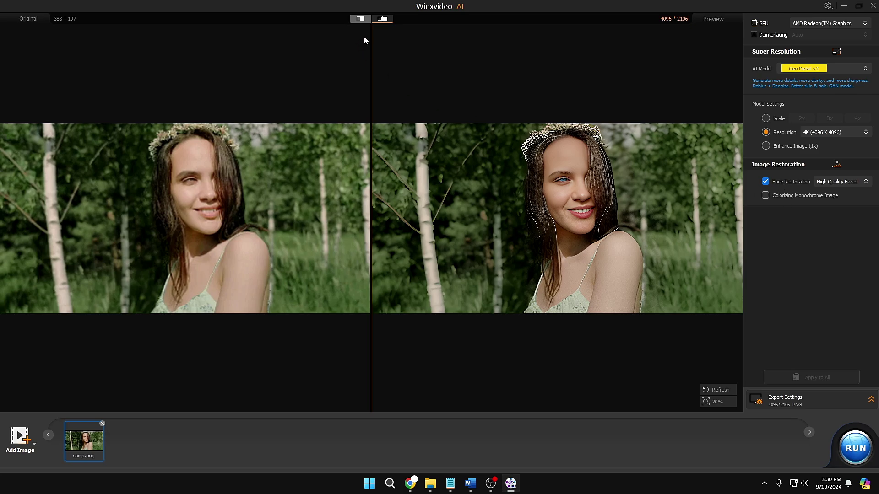
{"action": "left_click", "coordinate": [363, 20]}
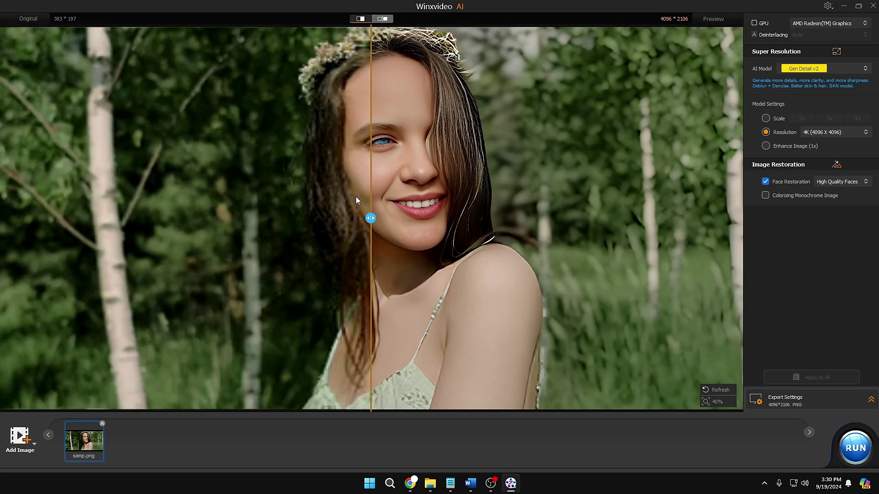
{"action": "left_click_drag", "start_coordinate": [372, 223], "coordinate": [269, 244]}
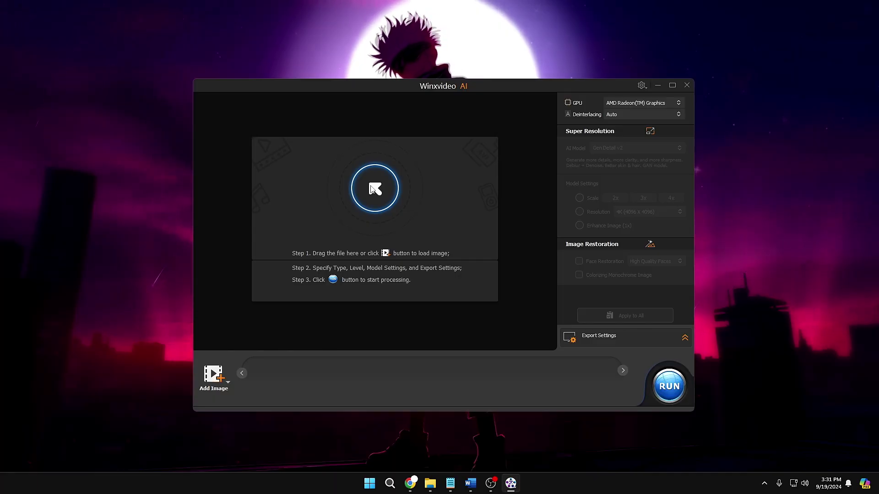
Step: Add samp 4.png from Downloads and maximize the window to view its 2360*1358 preview
{"action": "left_click", "coordinate": [373, 189]}
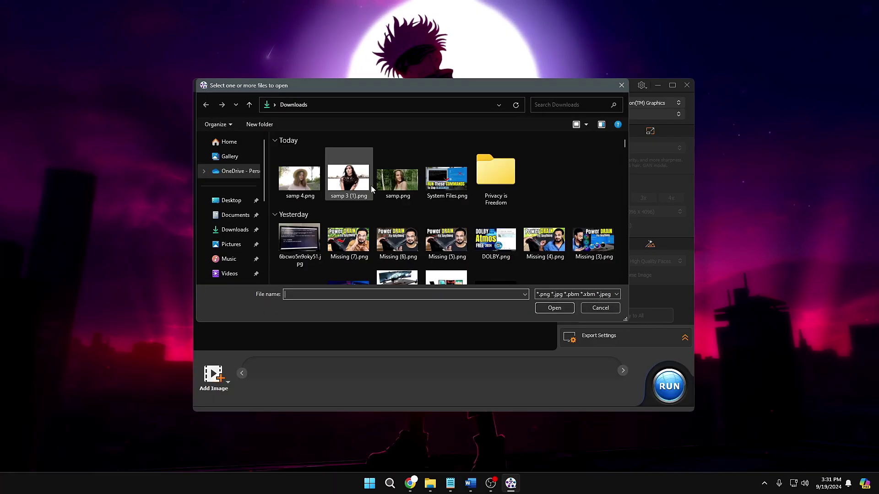
{"action": "left_click", "coordinate": [295, 199]}
{"action": "left_click", "coordinate": [553, 309]}
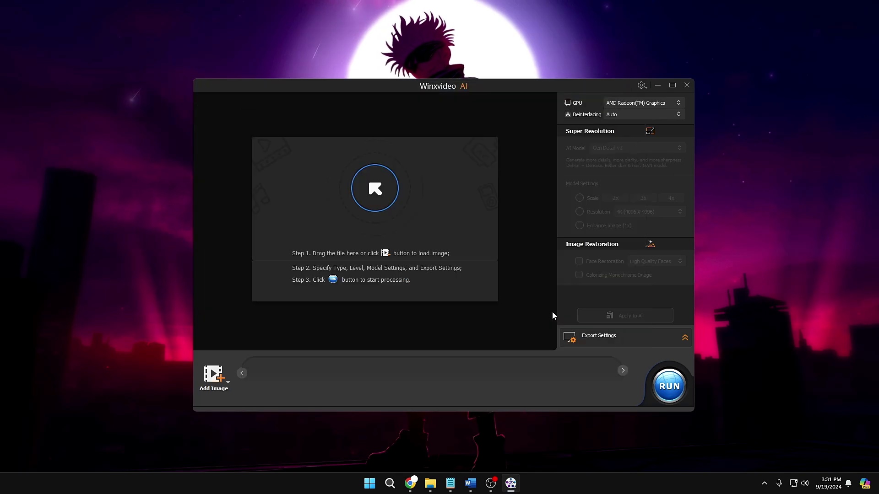
{"action": "left_click", "coordinate": [670, 86]}
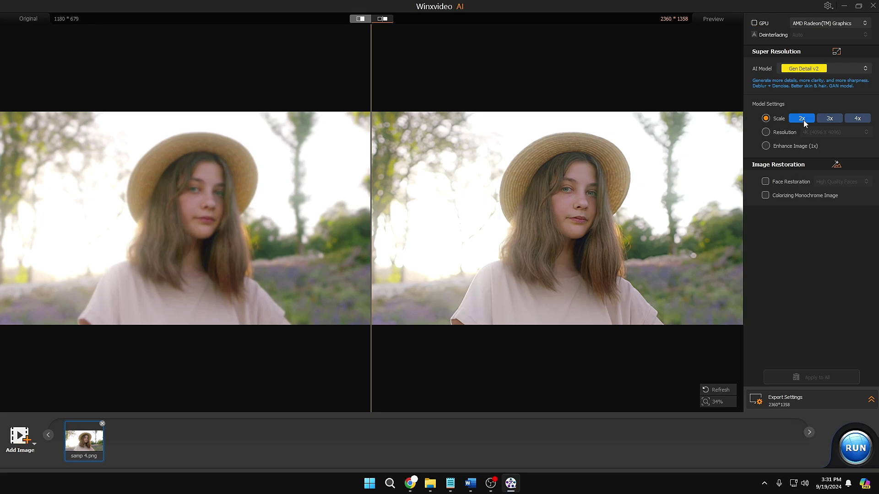
Step: Compare samp 4.png's original and 2x upscale in split view across the portrait
{"action": "left_click", "coordinate": [360, 18]}
{"action": "left_click_drag", "start_coordinate": [371, 218], "coordinate": [356, 257]}
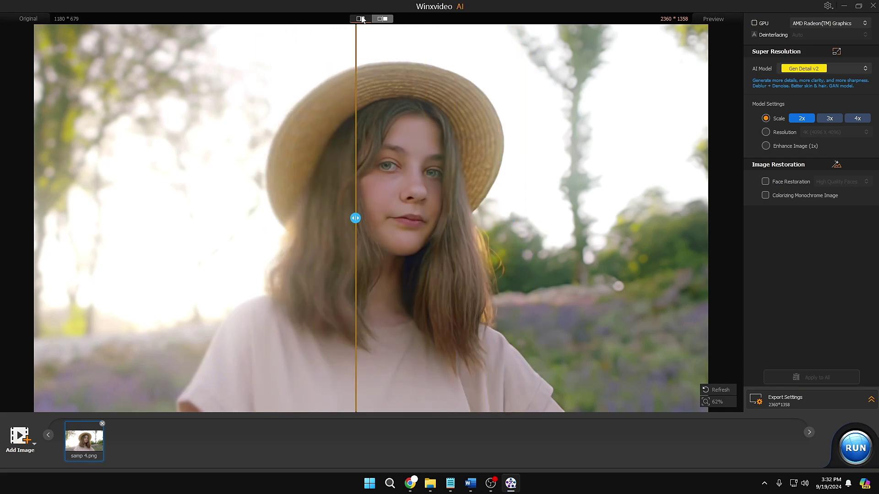
{"action": "left_click", "coordinate": [383, 19]}
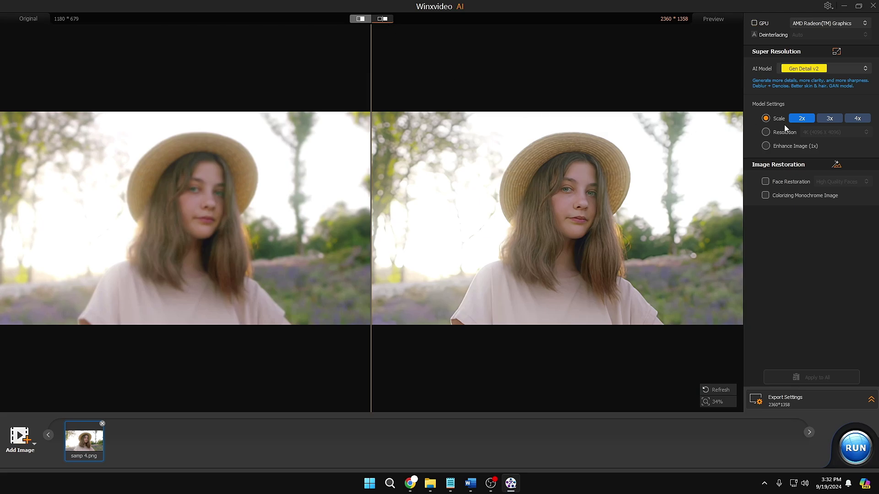
Step: Set the upscale factor to 4x and compare the 4720*2716 result in split view
{"action": "left_click", "coordinate": [858, 119]}
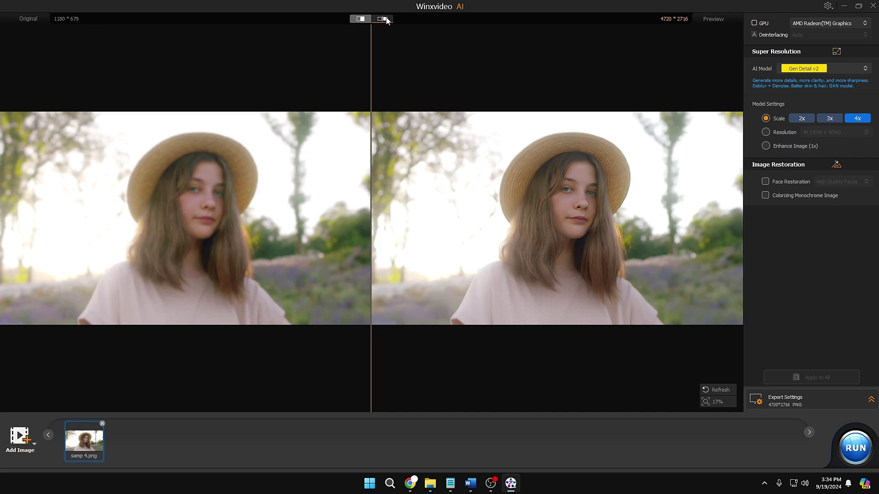
{"action": "left_click", "coordinate": [360, 19]}
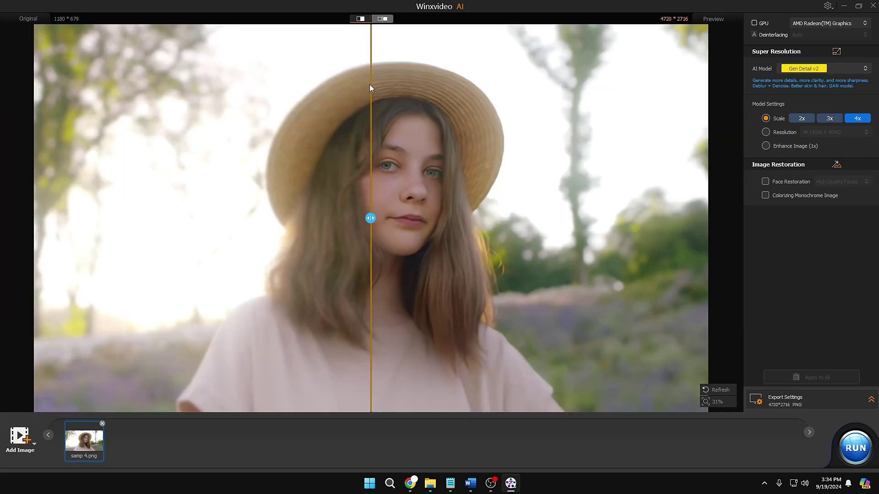
{"action": "mouse_move", "coordinate": [369, 218]}
{"action": "left_mouse_down"}
{"action": "mouse_move", "coordinate": [586, 219]}
{"action": "mouse_move", "coordinate": [169, 218]}
{"action": "mouse_move", "coordinate": [164, 235]}
{"action": "mouse_move", "coordinate": [502, 220]}
{"action": "mouse_move", "coordinate": [98, 235]}
{"action": "mouse_move", "coordinate": [461, 247]}
{"action": "mouse_move", "coordinate": [352, 220]}
{"action": "left_mouse_up"}
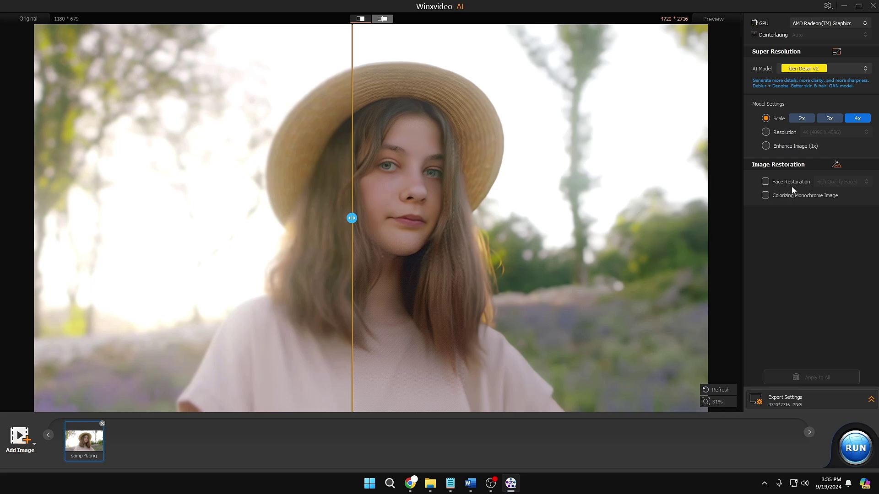
{"action": "left_click", "coordinate": [382, 18]}
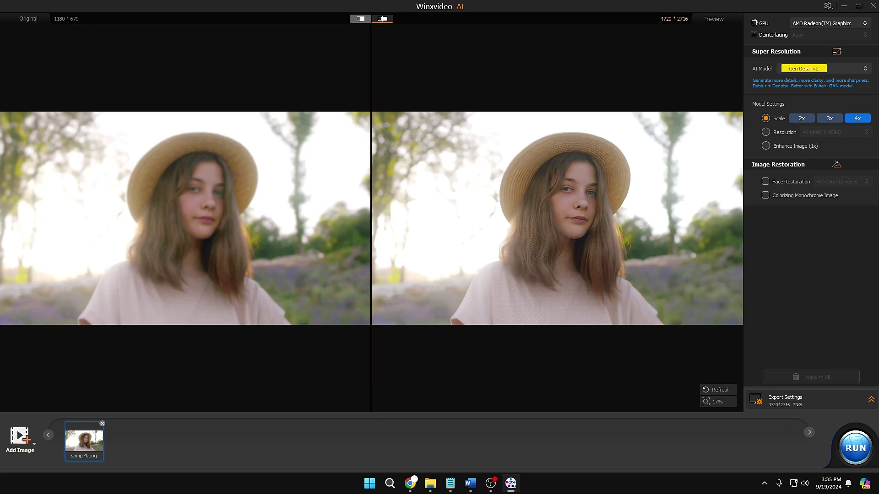
Step: Export the upscale as samp 4_4720x2716.png and open it from the output folder
{"action": "left_click", "coordinate": [854, 450]}
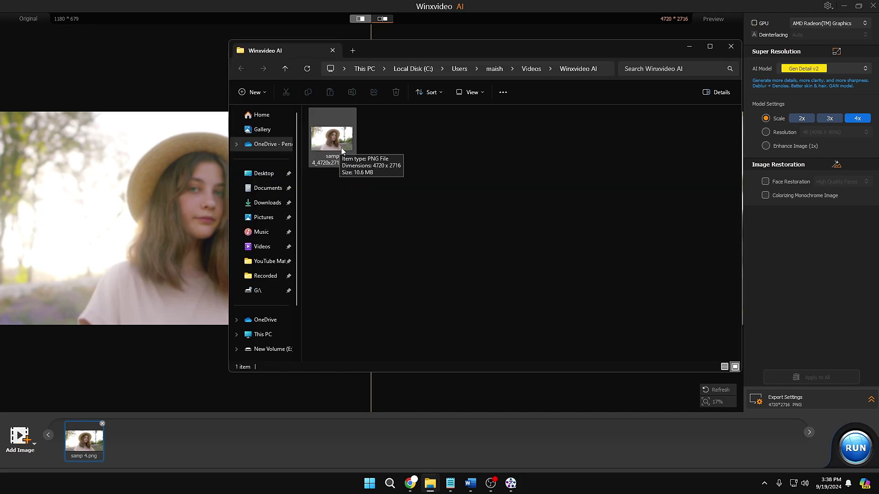
{"action": "double_click", "coordinate": [339, 145]}
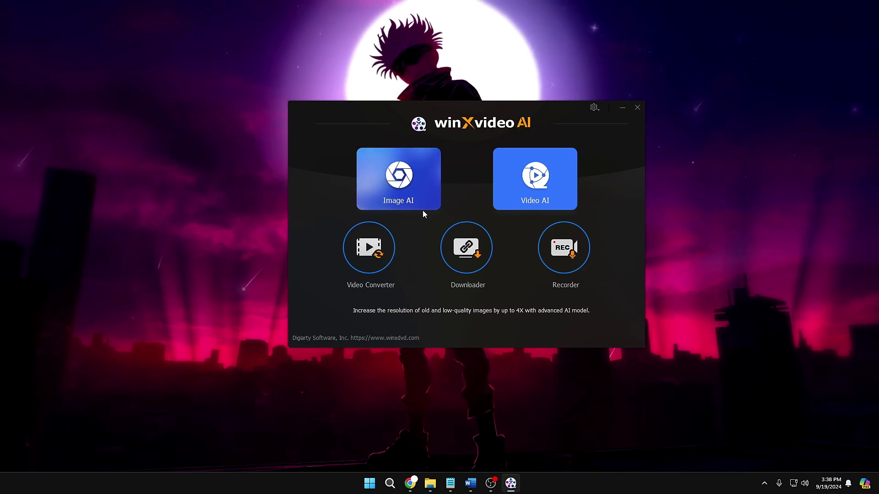
Step: Load the Beautiful Girl in Nature .mp4 from Downloads into Video AI
{"action": "left_click", "coordinate": [545, 179]}
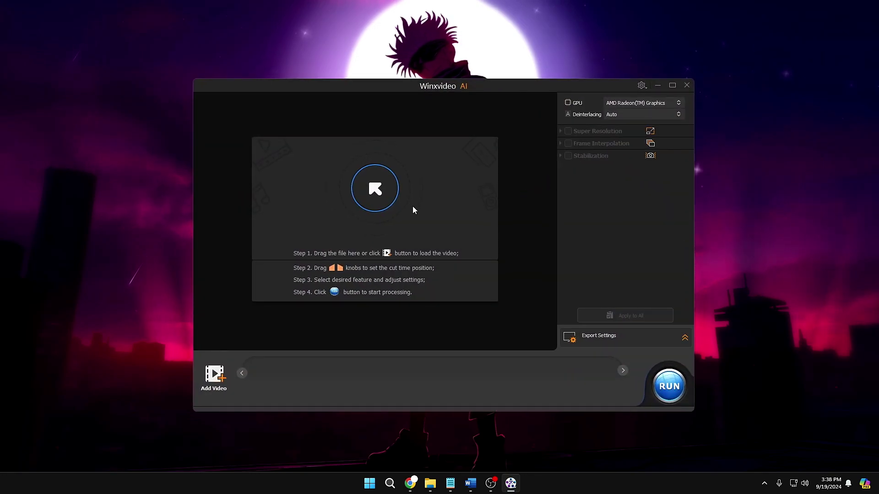
{"action": "left_click", "coordinate": [378, 192]}
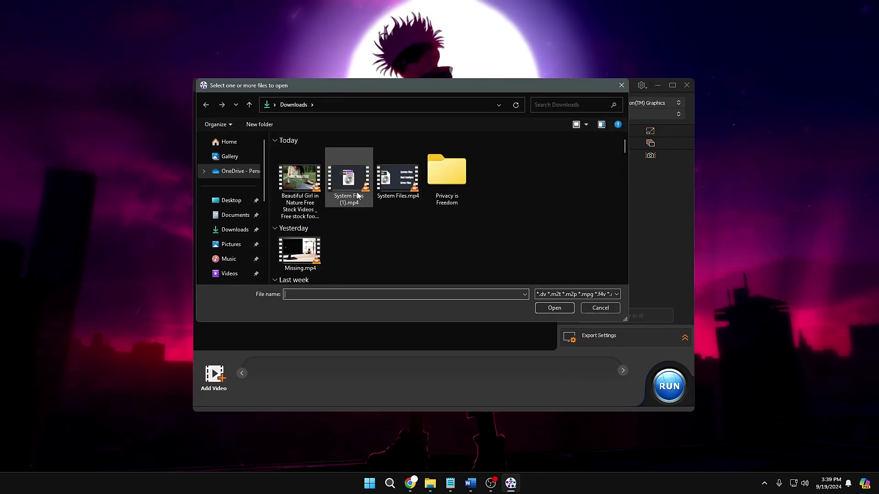
{"action": "left_click", "coordinate": [304, 182]}
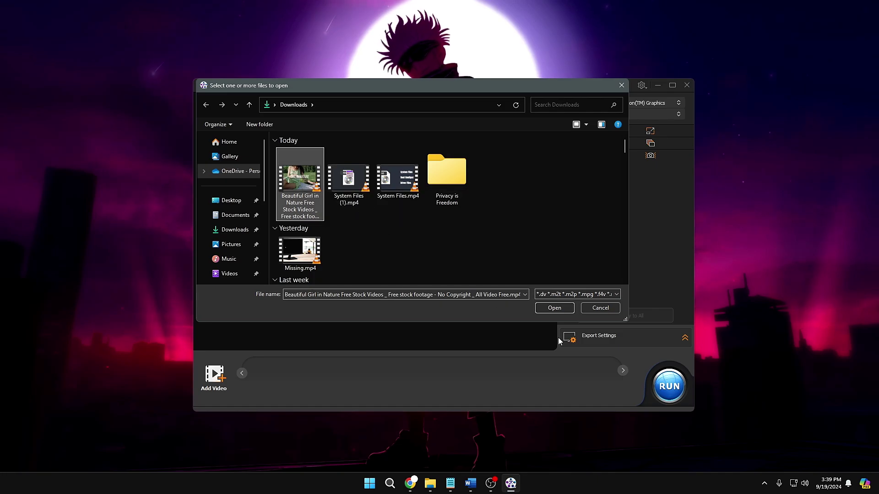
{"action": "left_click", "coordinate": [556, 308]}
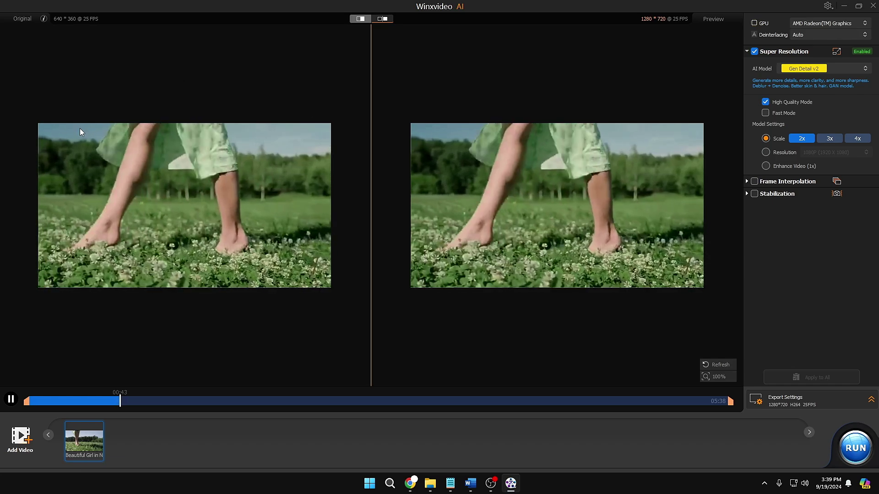
Step: Pause the clip at 00:46 and compare the 640*360 original with the 1280*720 preview in split view
{"action": "left_click", "coordinate": [11, 400]}
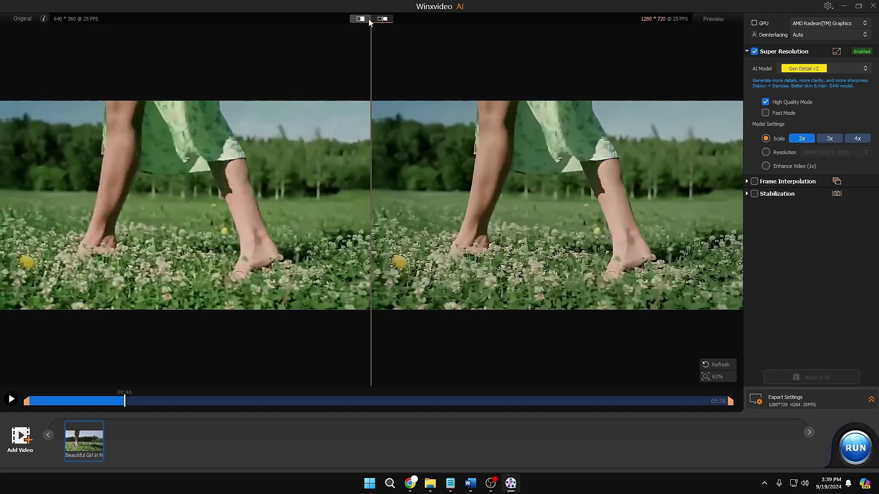
{"action": "left_click", "coordinate": [368, 19]}
{"action": "left_click_drag", "start_coordinate": [372, 202], "coordinate": [521, 231]}
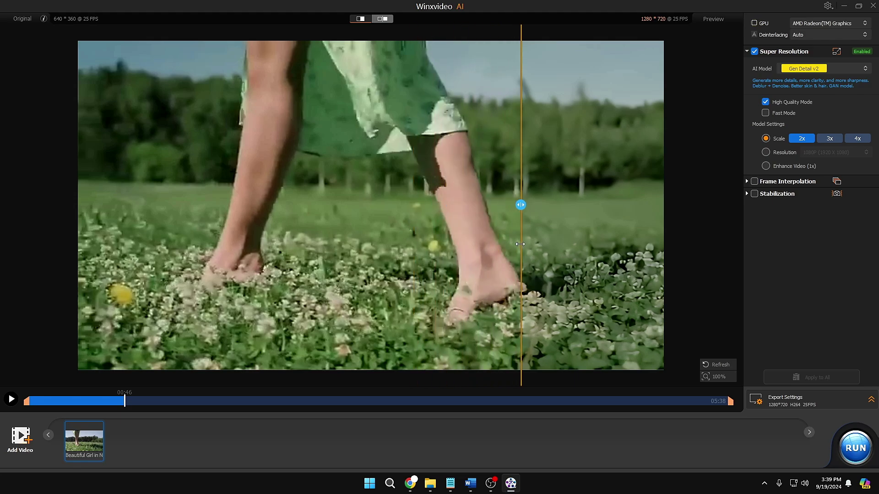
{"action": "left_click", "coordinate": [381, 20]}
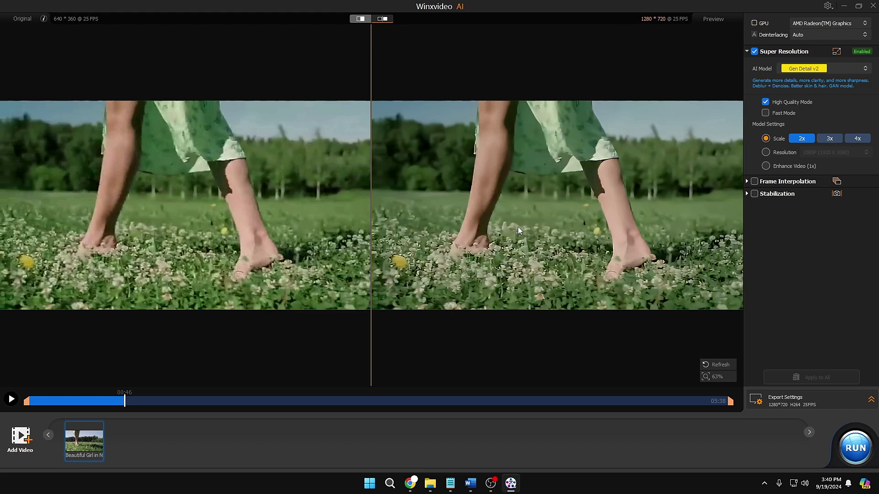
Step: Set the video scale to 4x (2560*1440) and sweep the split divider across the walking woman
{"action": "left_click", "coordinate": [857, 138]}
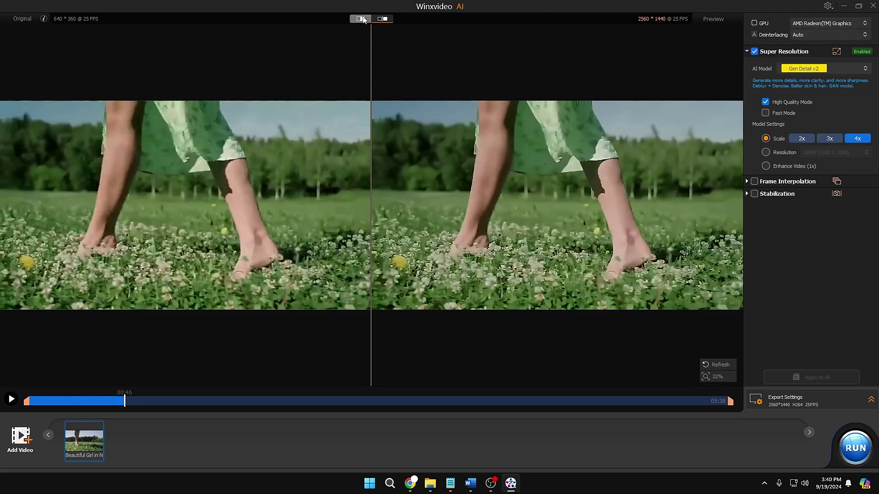
{"action": "left_click", "coordinate": [363, 19]}
{"action": "left_click_drag", "start_coordinate": [371, 205], "coordinate": [541, 205]}
{"action": "left_click_drag", "start_coordinate": [540, 242], "coordinate": [127, 337]}
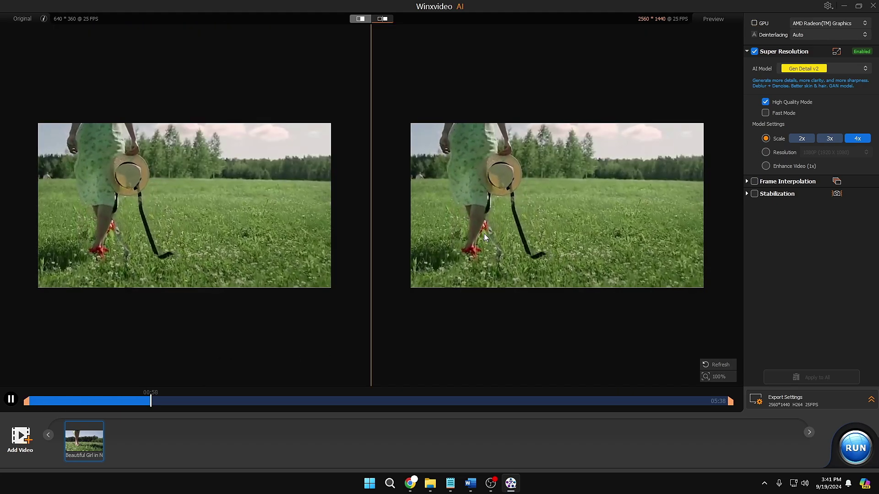
{"action": "left_click", "coordinate": [361, 19]}
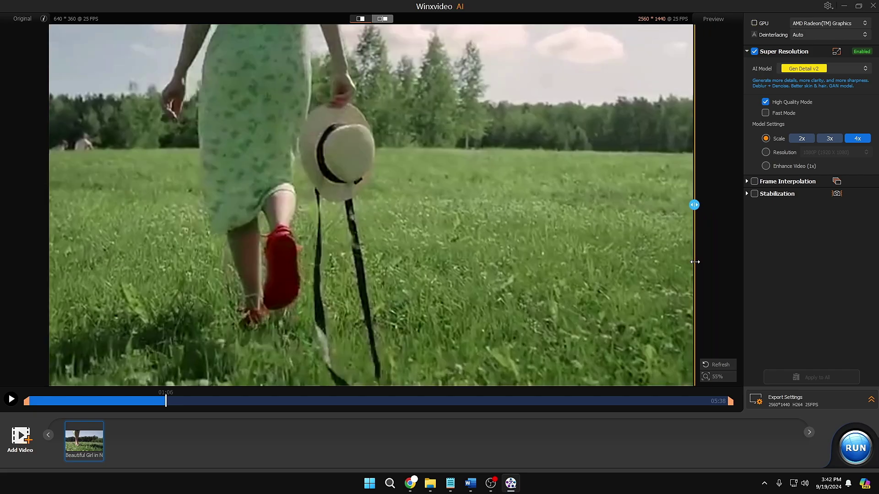
{"action": "left_click_drag", "start_coordinate": [695, 262], "coordinate": [198, 284]}
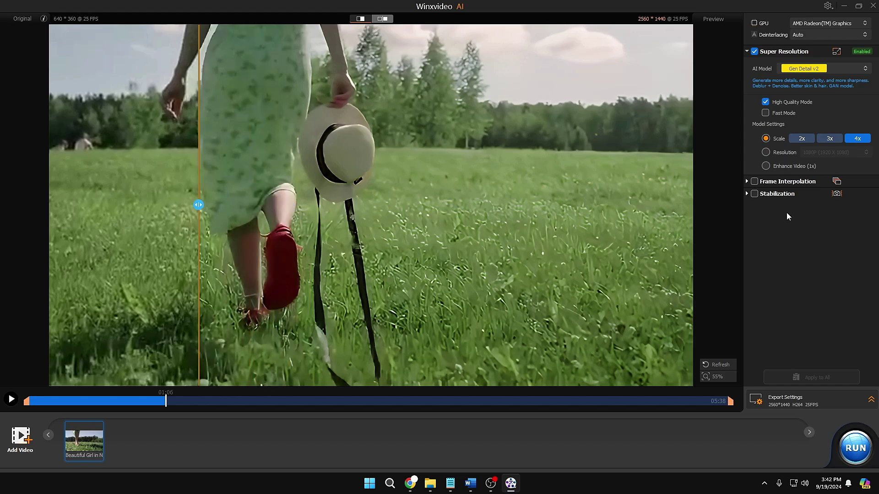
Step: Enable Stabilization in Two Pass mode with Best Stability, alongside 2X frame interpolation at 50 FPS
{"action": "left_click", "coordinate": [756, 195]}
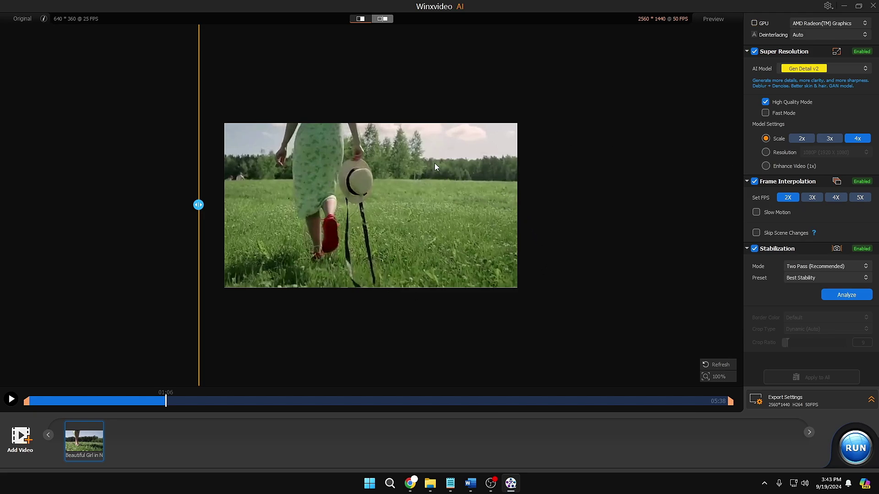
Step: Start exporting the Beautiful Girl in Nature clip at 2560*1440 H264, 50FPS
{"action": "left_click", "coordinate": [860, 447]}
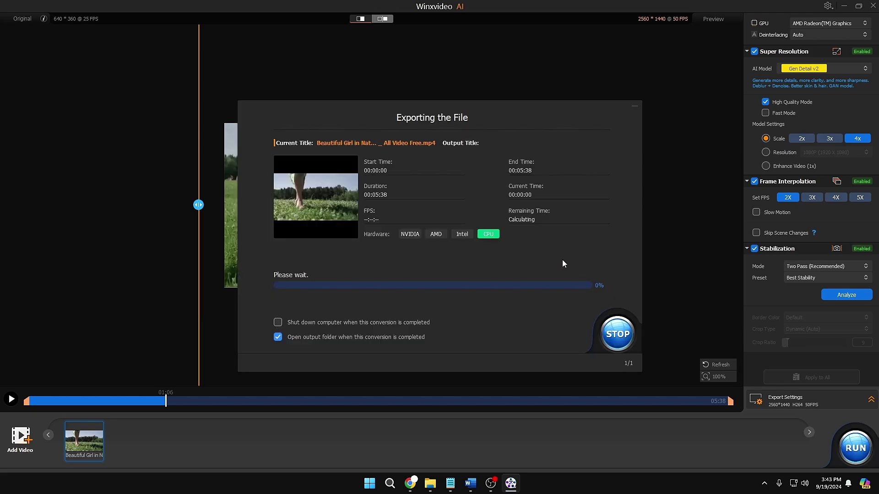